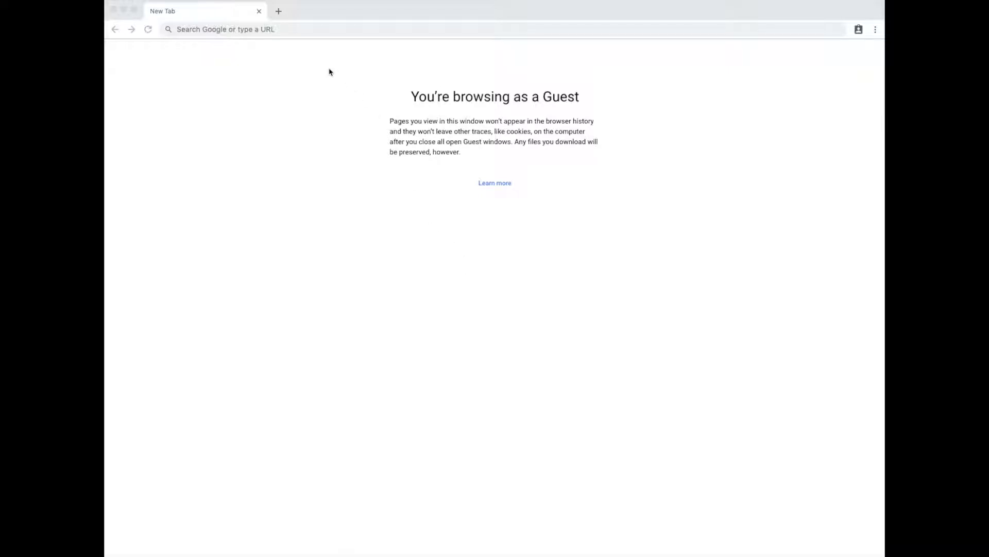
Sign in to Google Analytics at analytics.google.com with the account email and password.
{"action": "left_click", "coordinate": [302, 29]}
{"action": "type", "text": "analytics.google.com%2Fanalytics%2Fweb%2F%23&followup=https%3A%2F%2Fana..."}
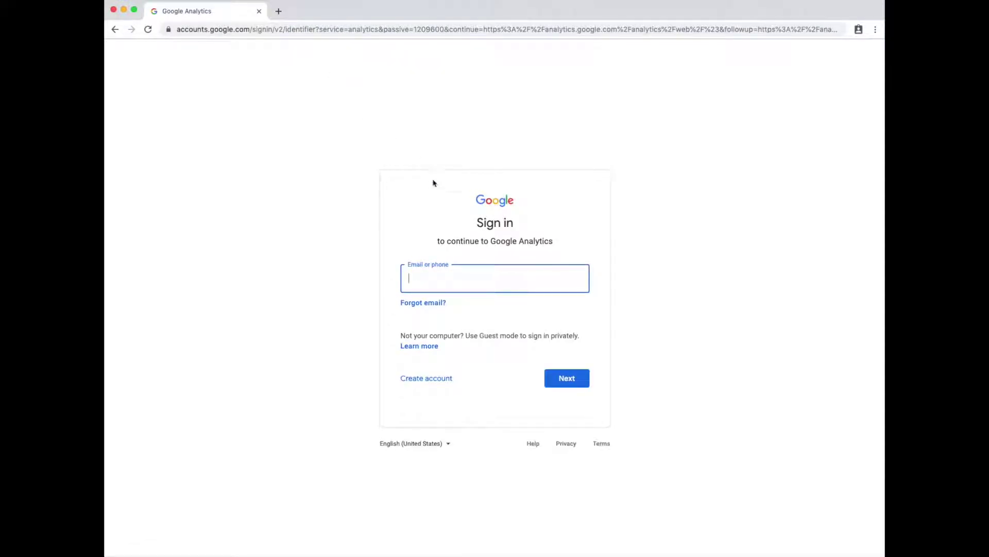
{"action": "key", "text": "Return"}
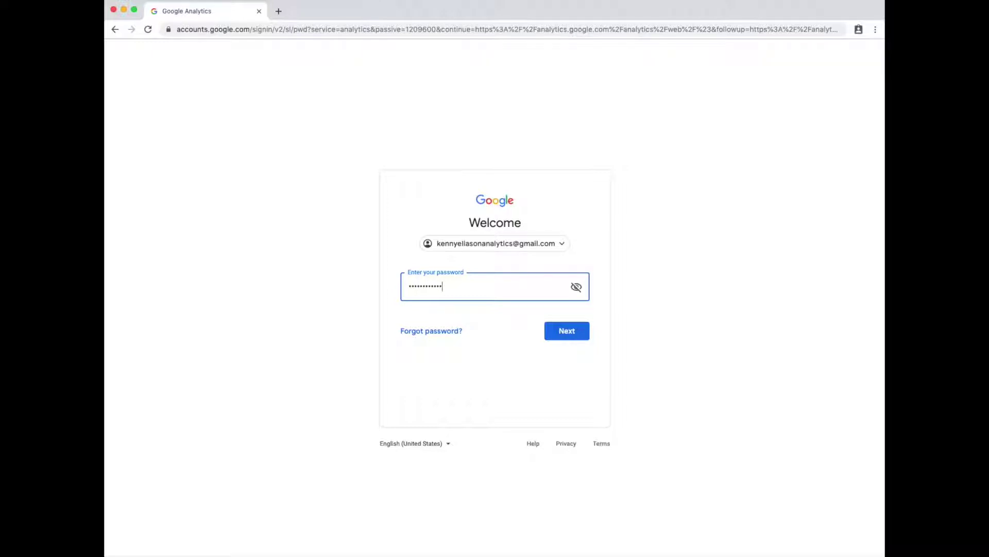
{"action": "key", "text": "Return"}
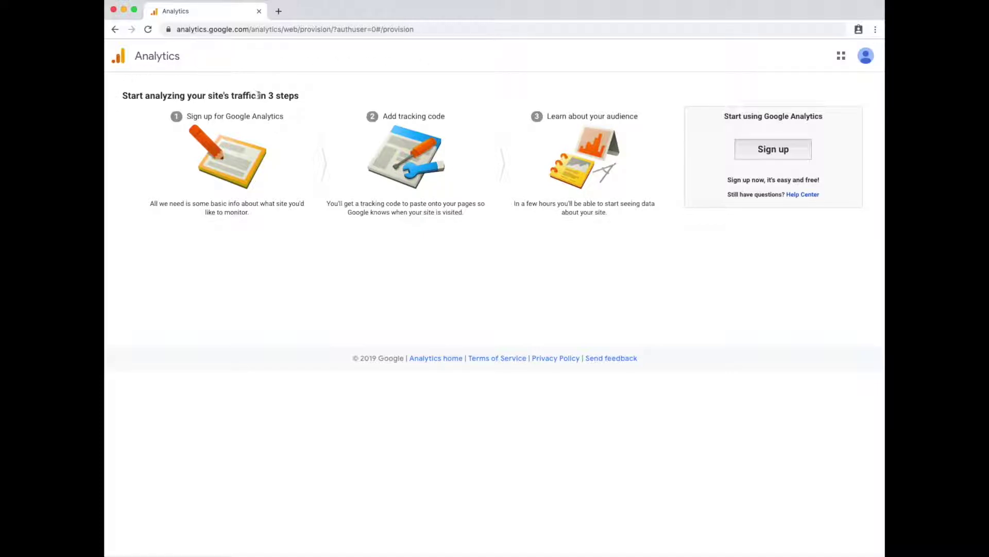
Create a new Analytics account named 'Workshop Way' that measures Web.
{"action": "left_click", "coordinate": [762, 149]}
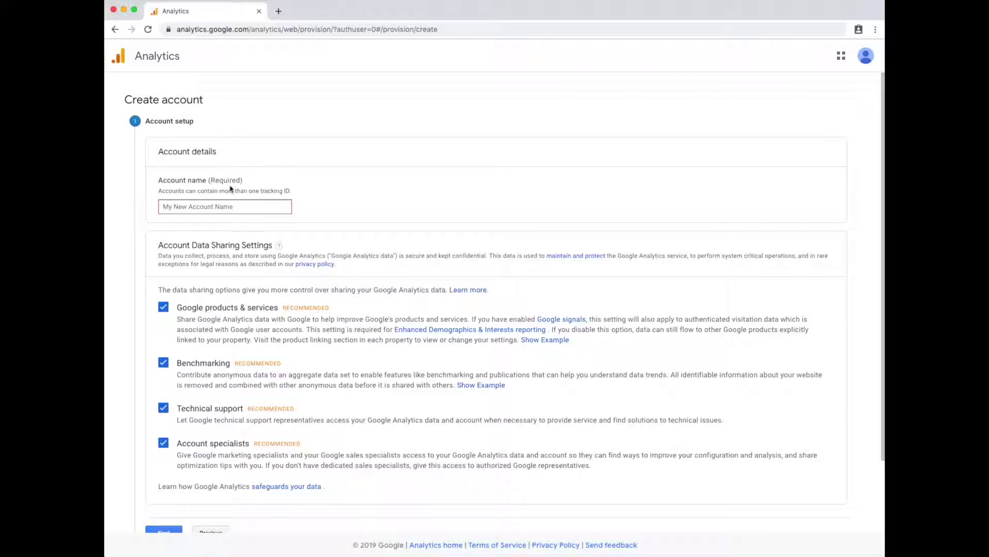
{"action": "left_click", "coordinate": [222, 205]}
{"action": "type", "text": "Workshop Way"}
{"action": "scroll", "coordinate": [215, 337], "scroll_direction": "down", "scroll_amount": 3}
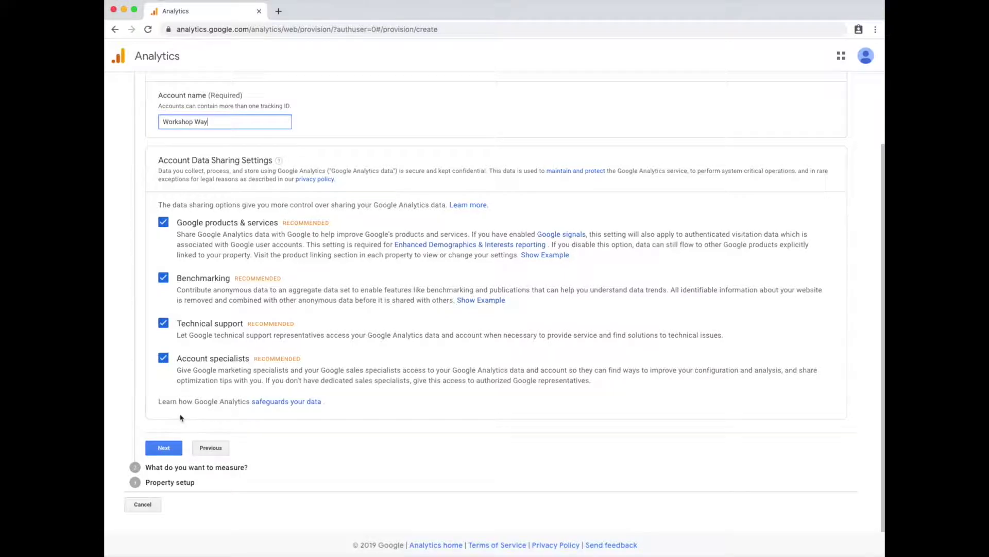
{"action": "left_click", "coordinate": [169, 447]}
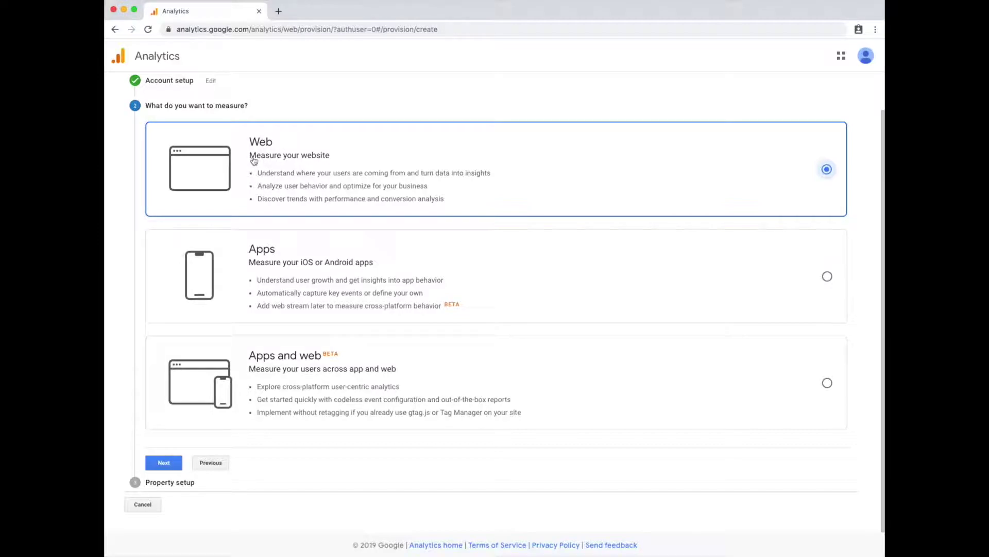
{"action": "left_click", "coordinate": [164, 463]}
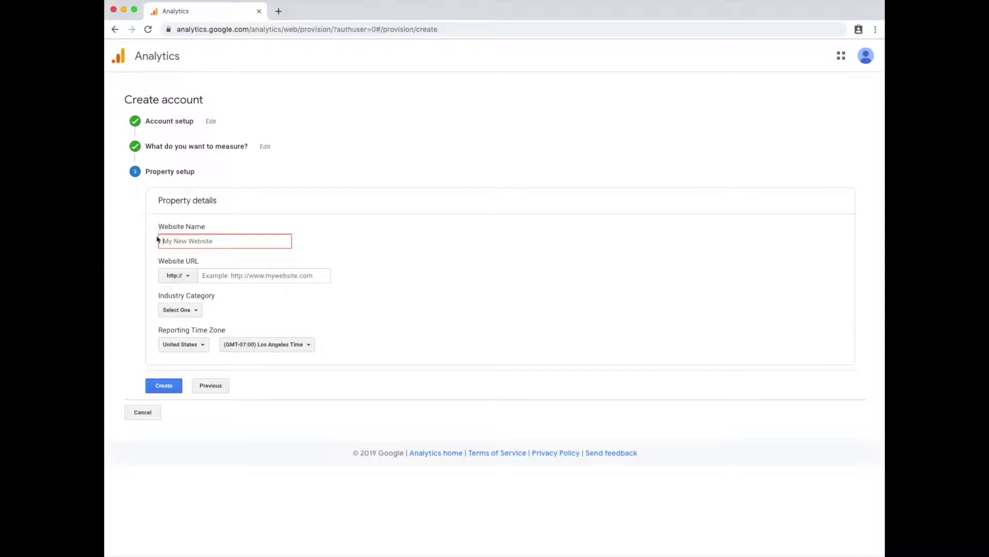
{"action": "left_click", "coordinate": [190, 242]}
{"action": "type", "text": "Workshop Way"}
{"action": "left_click", "coordinate": [176, 276]}
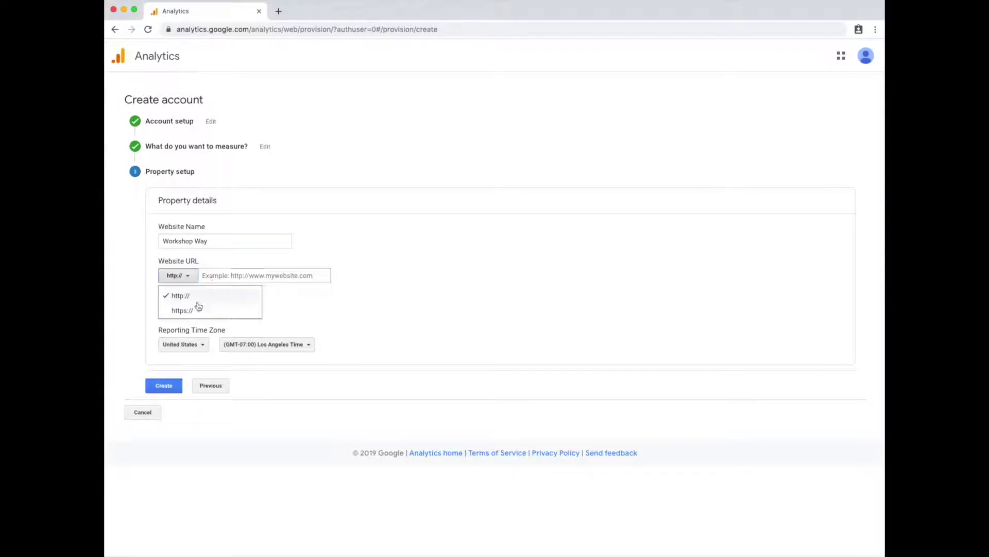
{"action": "left_click", "coordinate": [181, 311]}
{"action": "left_click", "coordinate": [227, 275]}
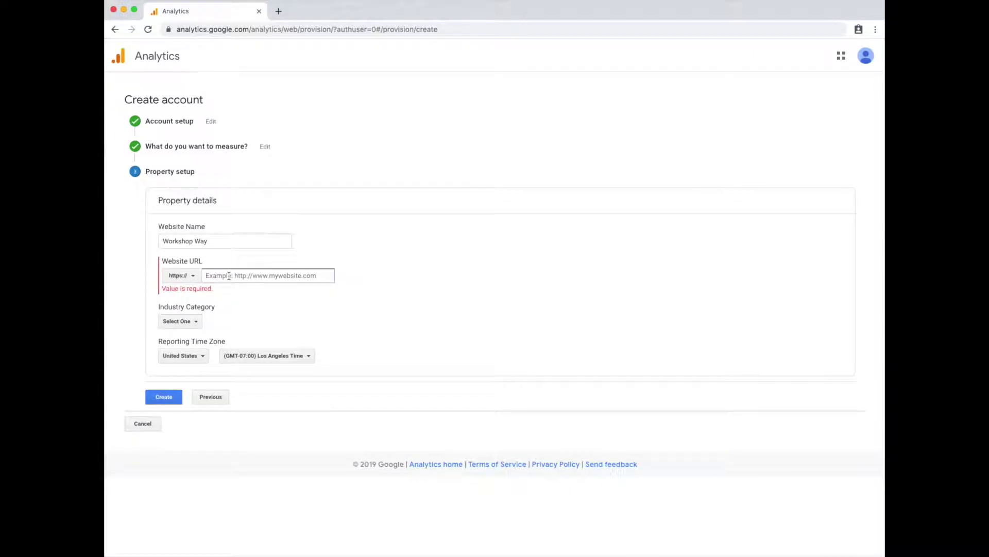
{"action": "type", "text": "www.workshopway.org"}
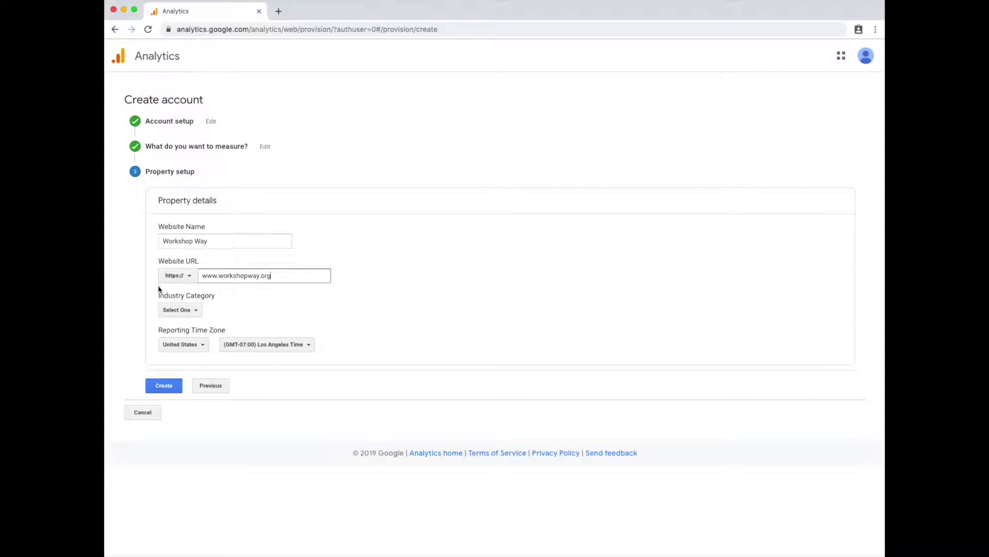
Set the industry category to Internet and Telecom and create the property.
{"action": "left_click", "coordinate": [178, 309]}
{"action": "scroll", "coordinate": [199, 392], "scroll_direction": "down", "scroll_amount": 3}
{"action": "scroll", "coordinate": [204, 394], "scroll_direction": "down", "scroll_amount": 4}
{"action": "scroll", "coordinate": [209, 391], "scroll_direction": "up", "scroll_amount": 4}
{"action": "scroll", "coordinate": [211, 387], "scroll_direction": "down", "scroll_amount": 5}
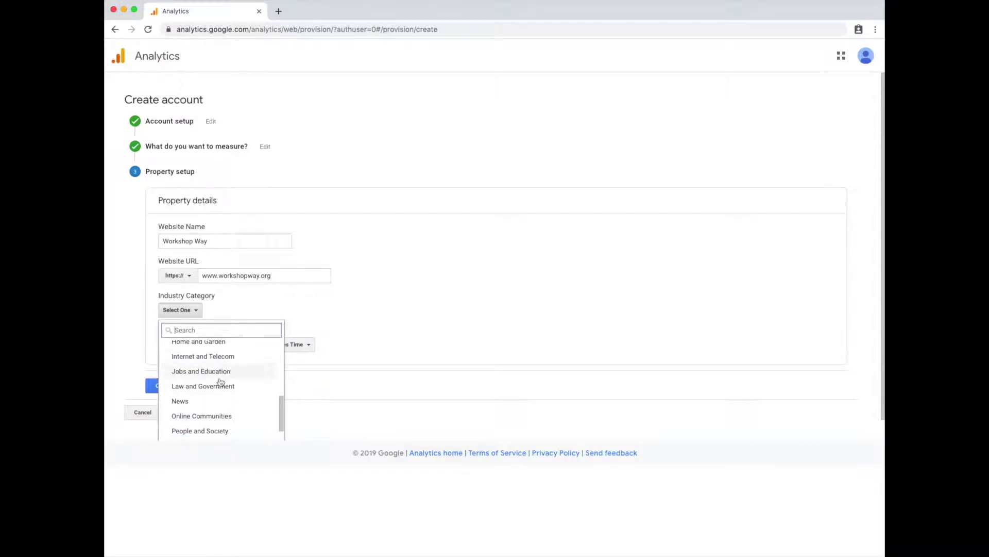
{"action": "left_click", "coordinate": [219, 357]}
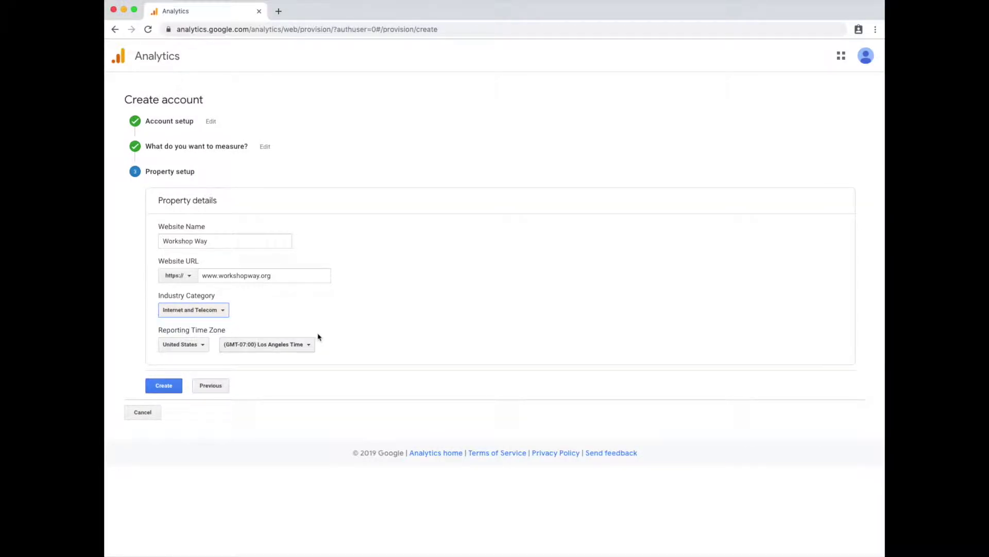
{"action": "left_click", "coordinate": [165, 387]}
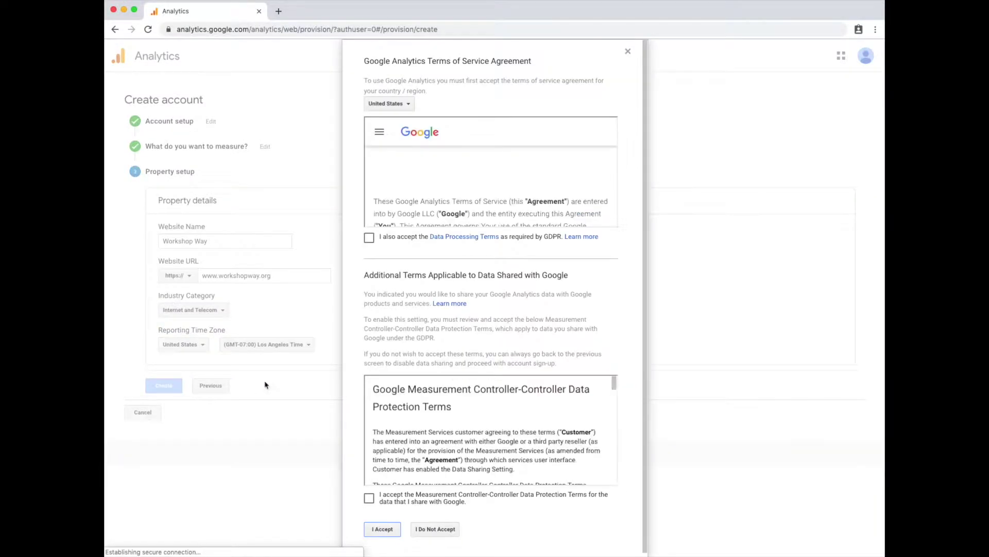
Accept the GDPR and Measurement Controller data protection terms and the terms of service.
{"action": "left_click", "coordinate": [369, 237]}
{"action": "scroll", "coordinate": [363, 412], "scroll_direction": "down", "scroll_amount": 1}
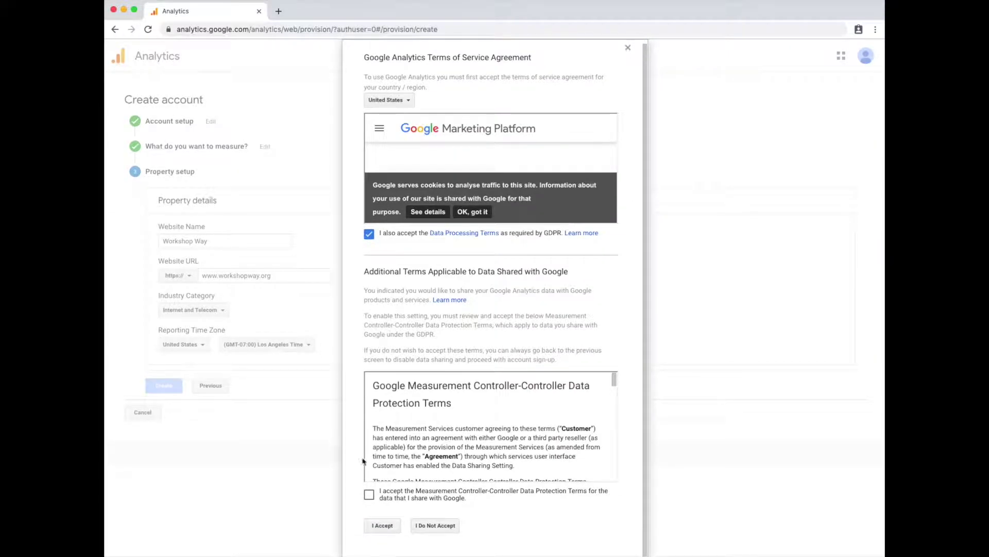
{"action": "left_click", "coordinate": [369, 494]}
{"action": "left_click", "coordinate": [383, 525]}
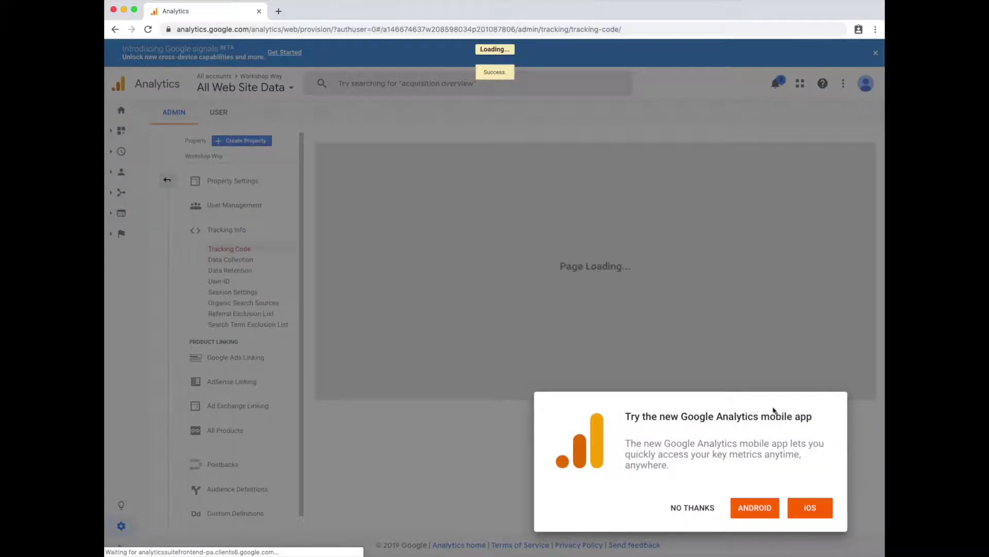
Dismiss the mobile app offer and search tip, copy the Tracking ID, and open a new tab.
{"action": "left_click", "coordinate": [704, 513]}
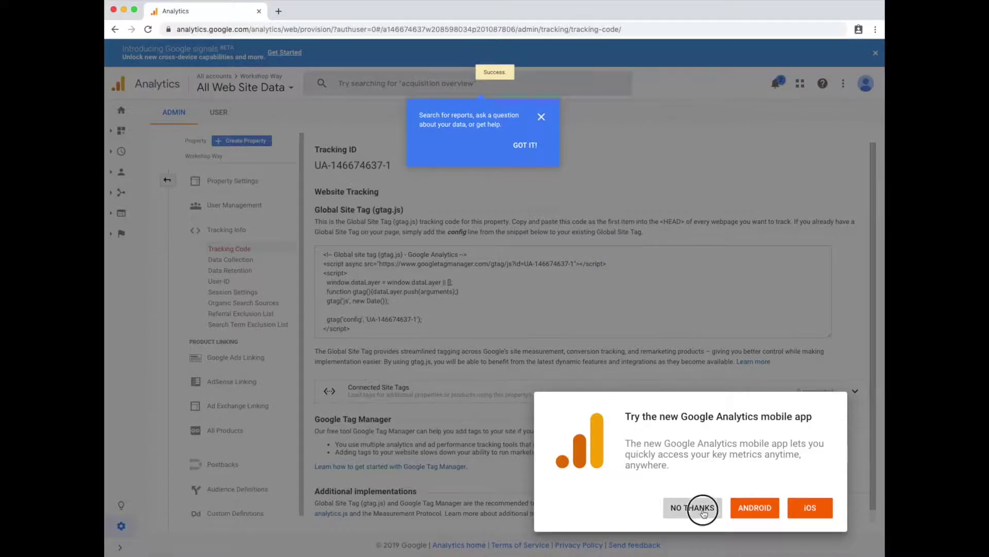
{"action": "left_click", "coordinate": [542, 118]}
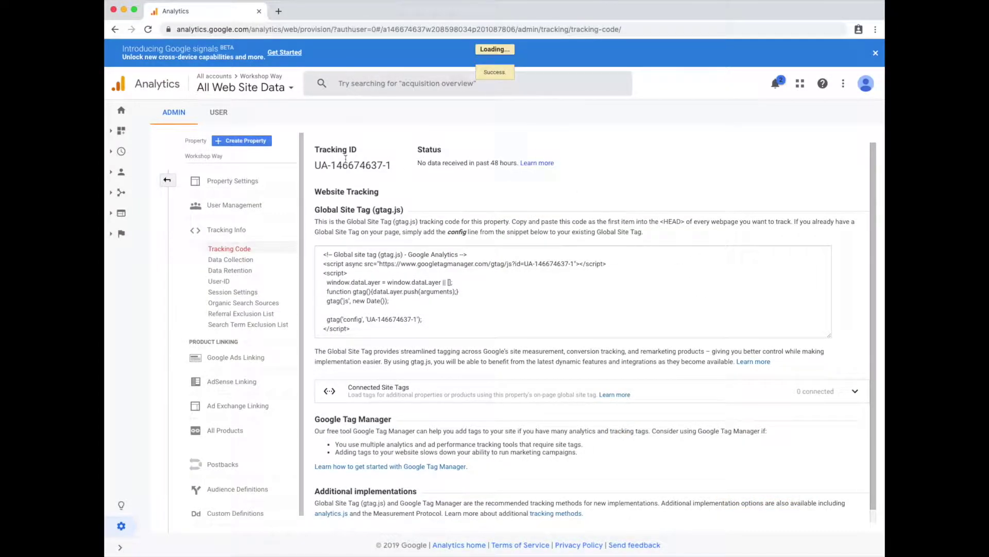
{"action": "left_click_drag", "start_coordinate": [315, 165], "coordinate": [387, 164]}
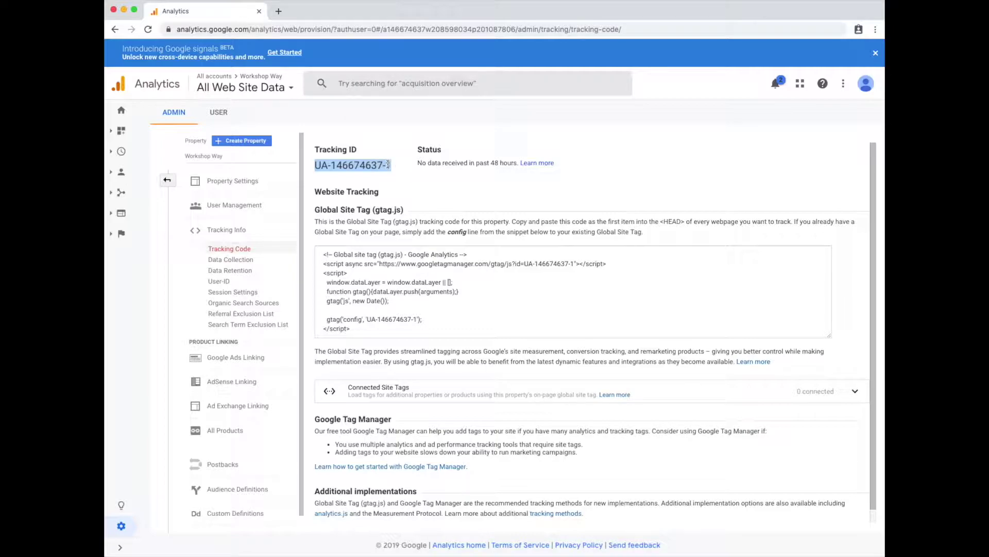
{"action": "left_click", "coordinate": [365, 287]}
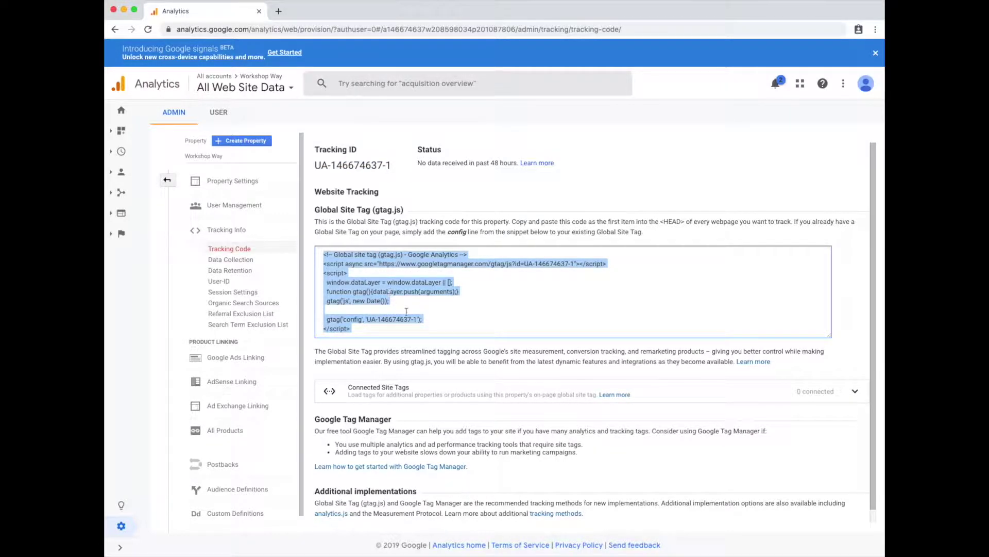
{"action": "left_click_drag", "start_coordinate": [319, 165], "coordinate": [393, 165]}
{"action": "key", "text": "super+t"}
Log in to the workshopway.org WordPress admin with the username and password.
{"action": "type", "text": "work"}
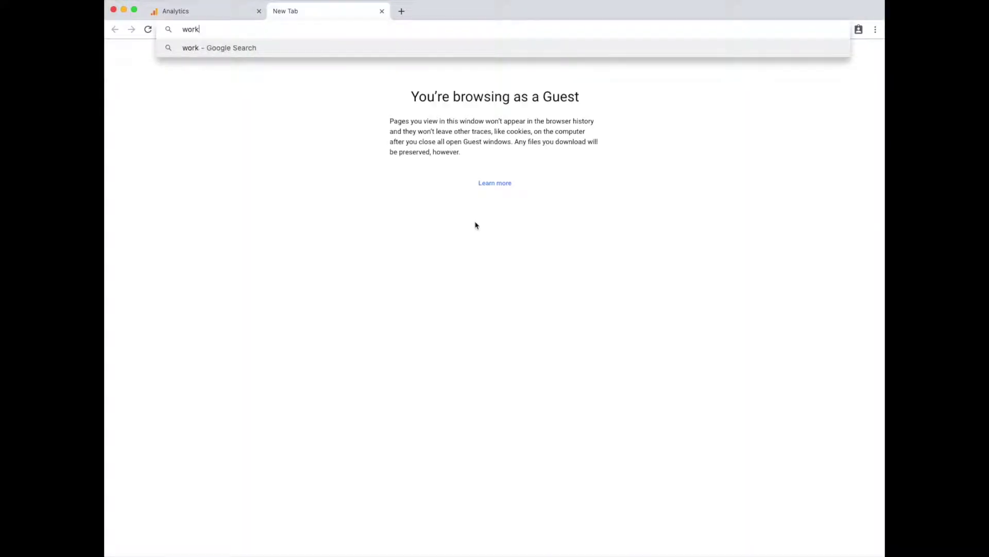
{"action": "type", "text": "shopway.org/wp-admin"}
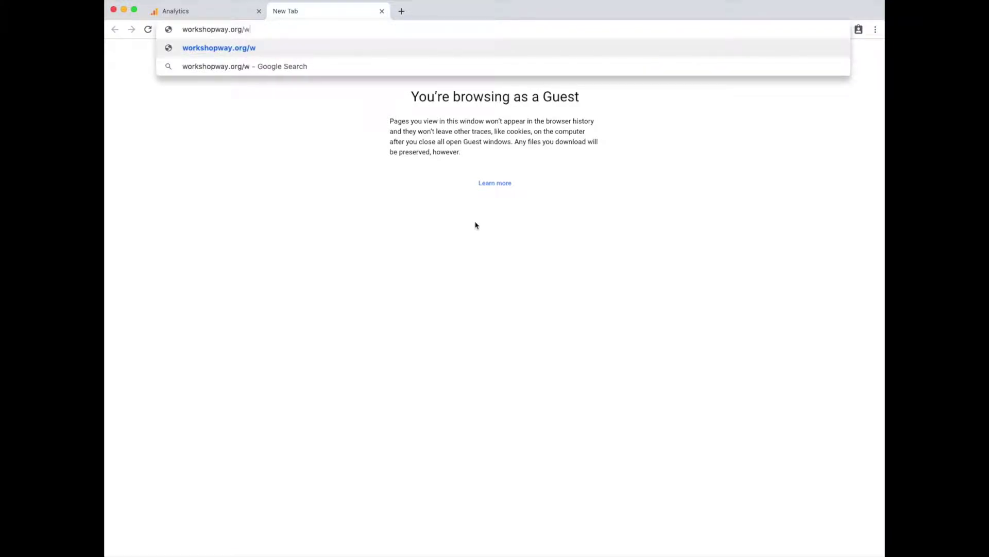
{"action": "key", "text": "Return"}
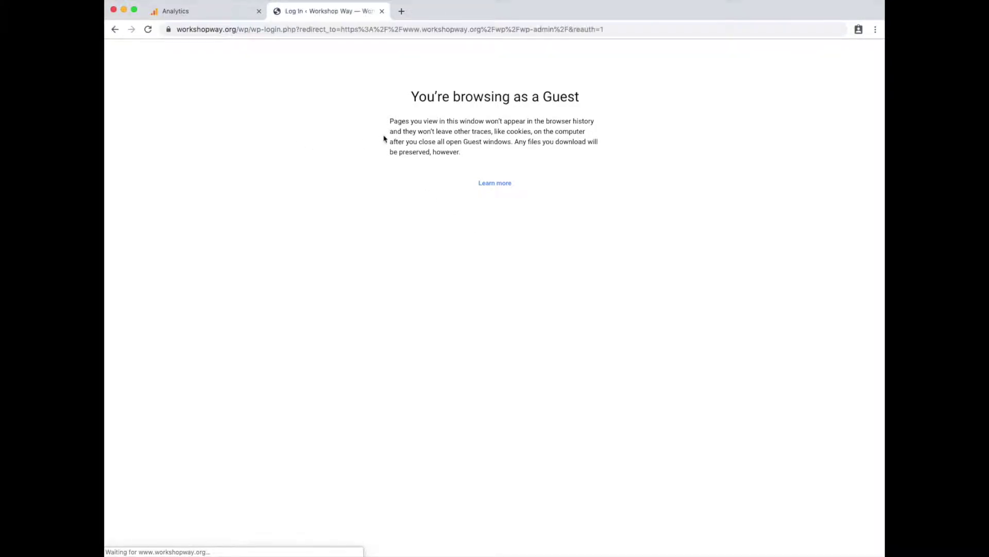
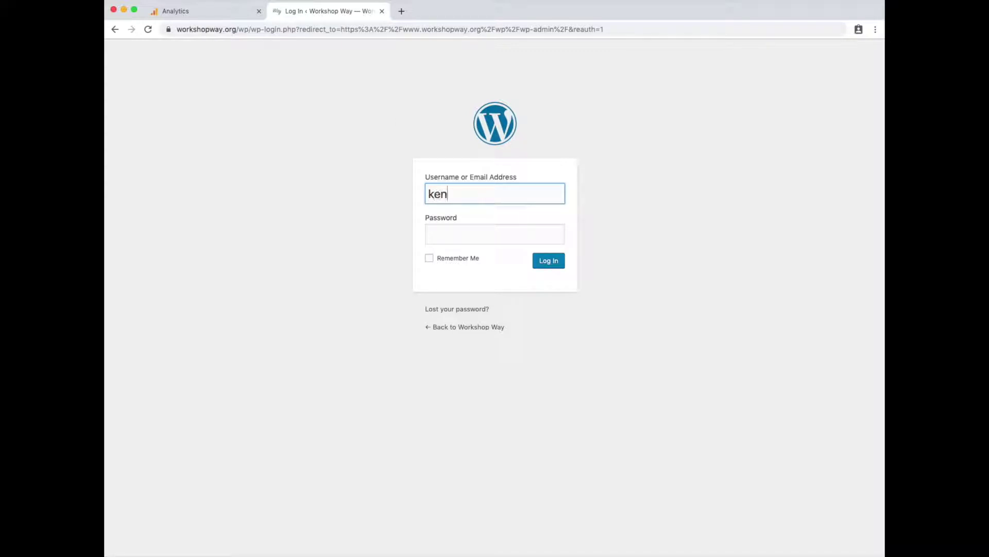
{"action": "key", "text": "Tab"}
{"action": "type", "text": "*******"}
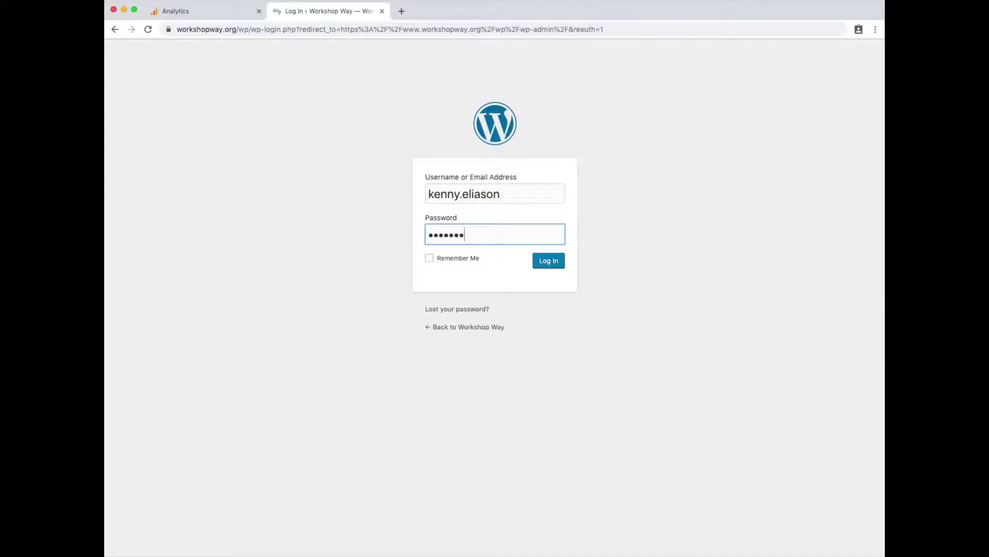
{"action": "type", "text": "*****"}
{"action": "key", "text": "Return"}
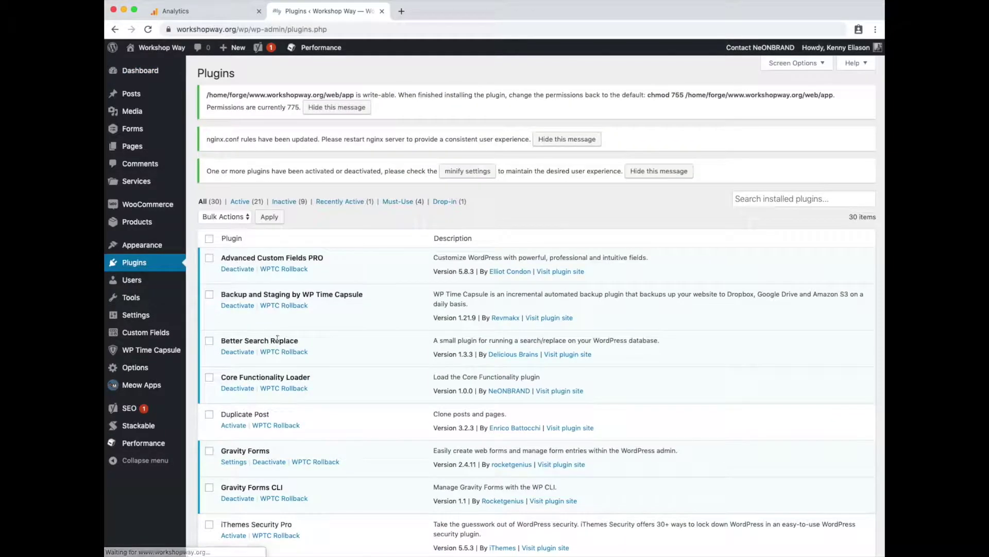
Activate the MonsterInsights Pro plugin from the Plugins list.
{"action": "scroll", "coordinate": [279, 342], "scroll_direction": "down", "scroll_amount": 5}
{"action": "scroll", "coordinate": [278, 342], "scroll_direction": "down", "scroll_amount": 7}
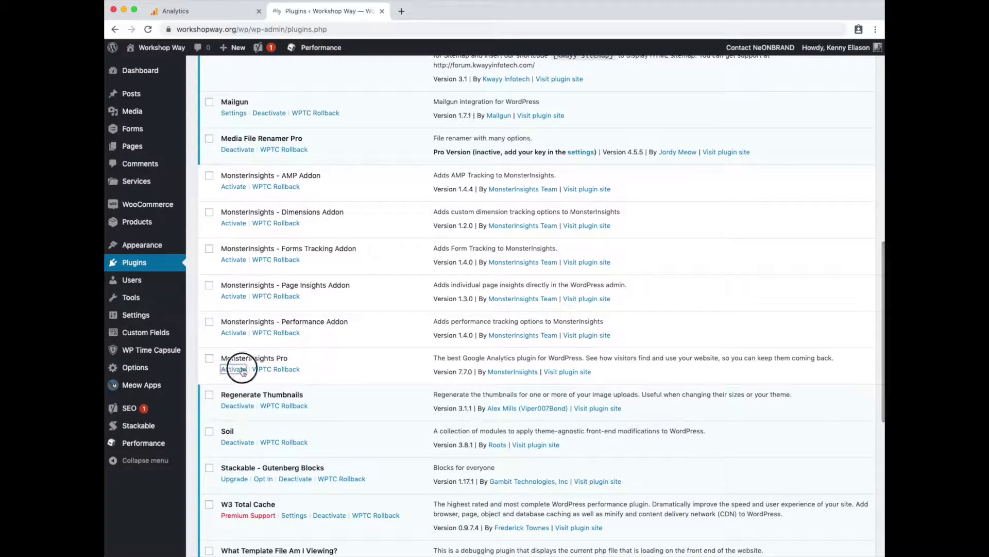
{"action": "left_click", "coordinate": [234, 369]}
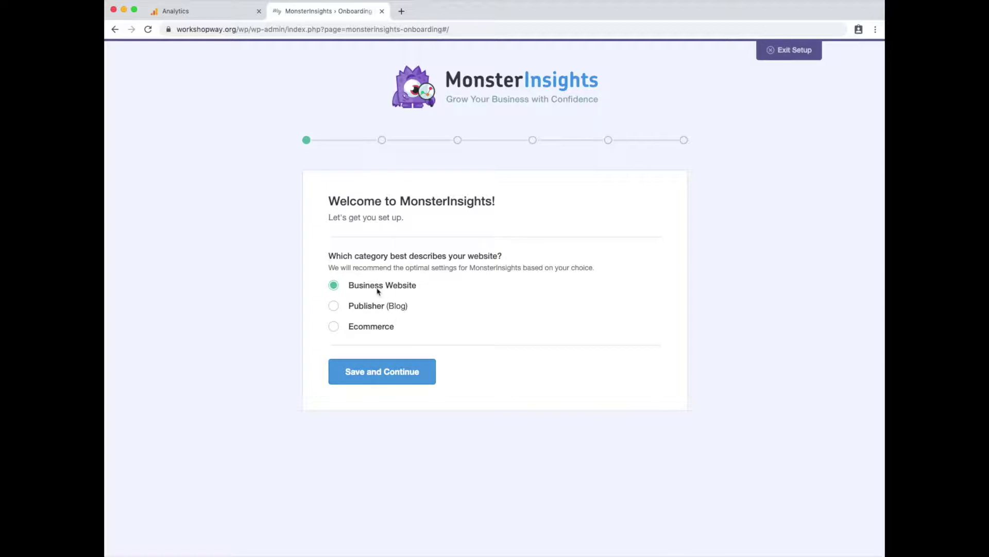
Choose Ecommerce as the website category in the MonsterInsights setup wizard.
{"action": "left_click", "coordinate": [363, 328]}
{"action": "left_click", "coordinate": [364, 364]}
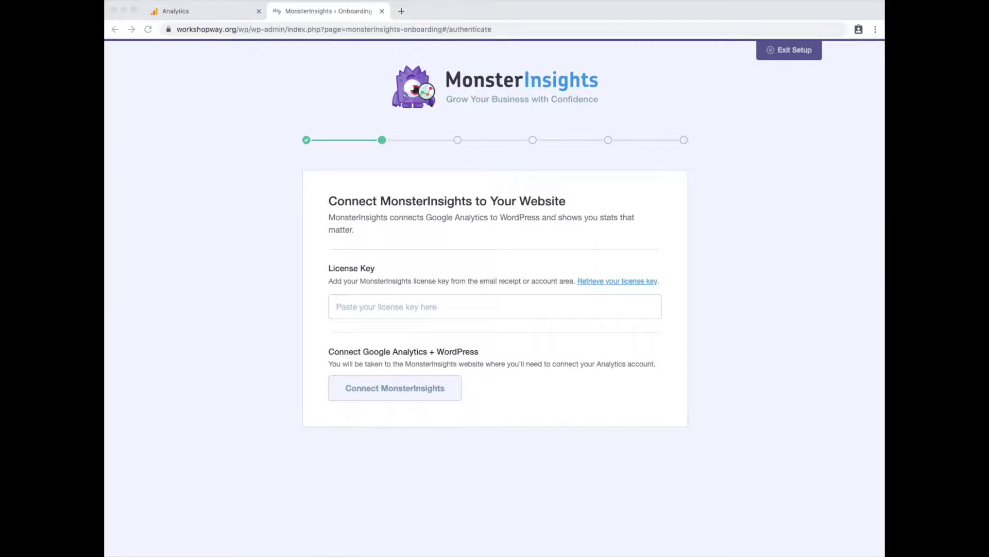
{"action": "left_click", "coordinate": [367, 308]}
{"action": "left_click", "coordinate": [343, 381]}
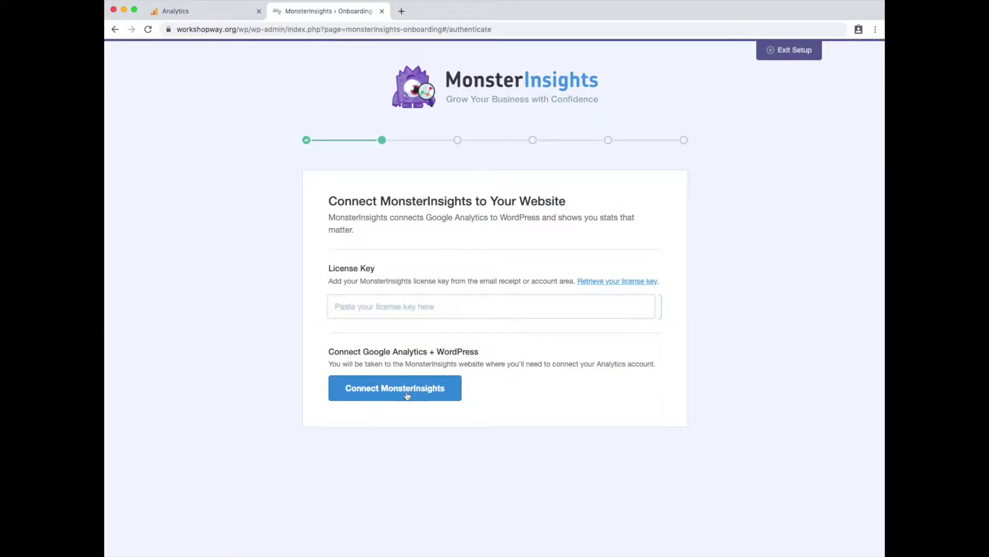
Authorize the Google account and connect MonsterInsights to the All Web Site Data profile.
{"action": "left_click", "coordinate": [399, 395]}
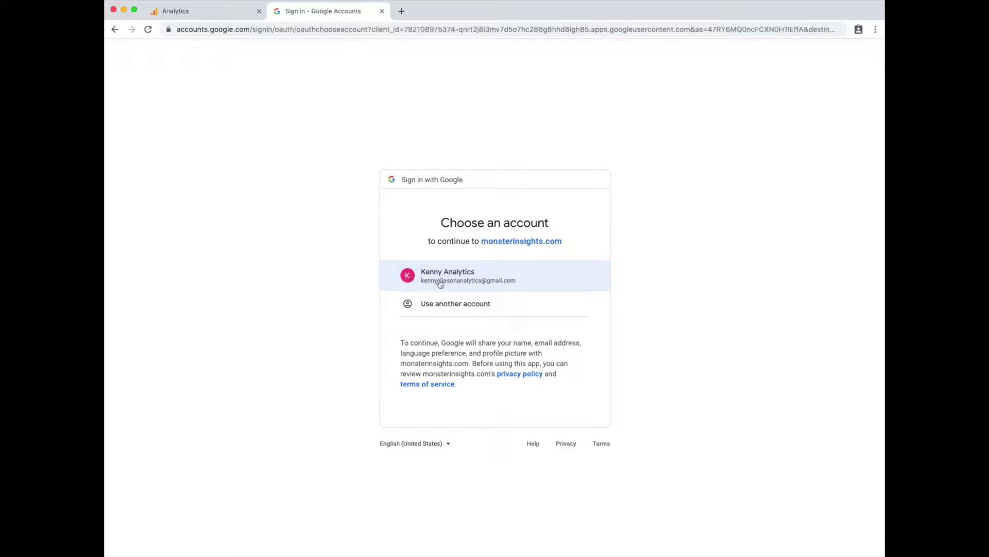
{"action": "left_click", "coordinate": [442, 280]}
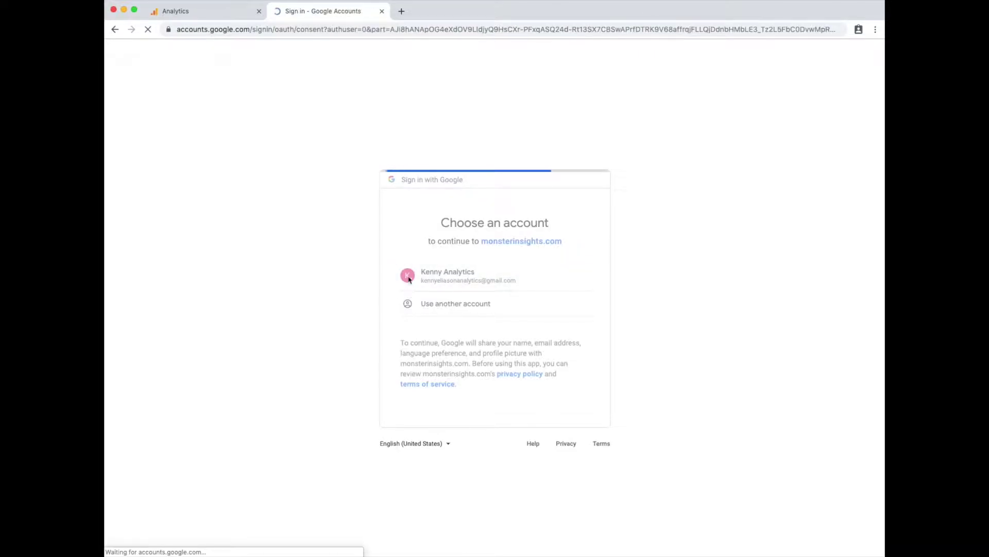
{"action": "left_click", "coordinate": [569, 464]}
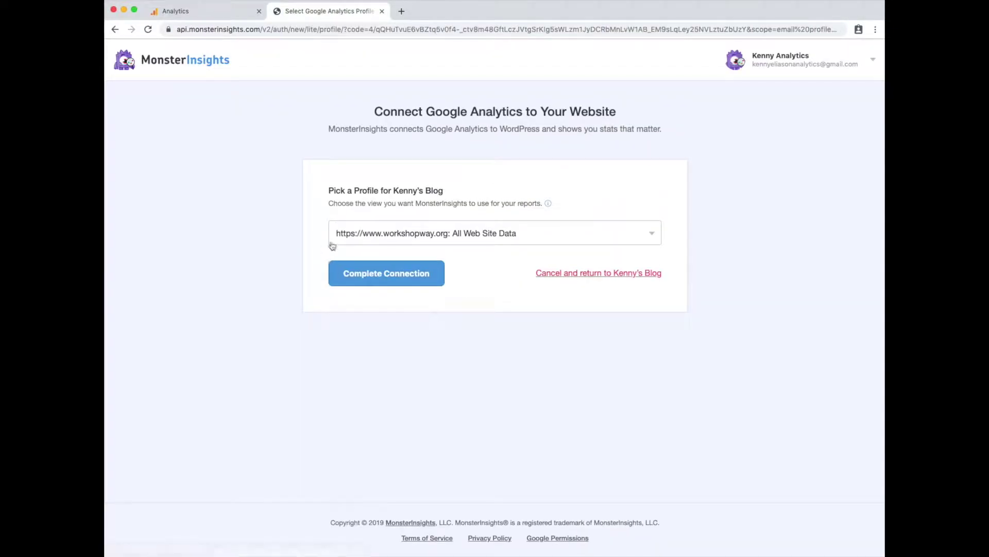
{"action": "left_click", "coordinate": [399, 224]}
{"action": "left_click", "coordinate": [398, 297]}
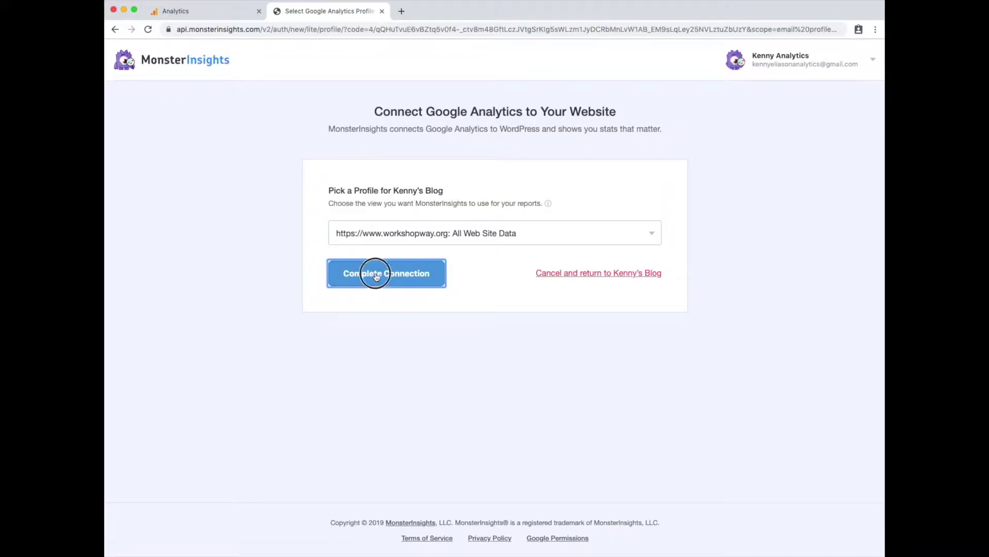
{"action": "left_click", "coordinate": [376, 274]}
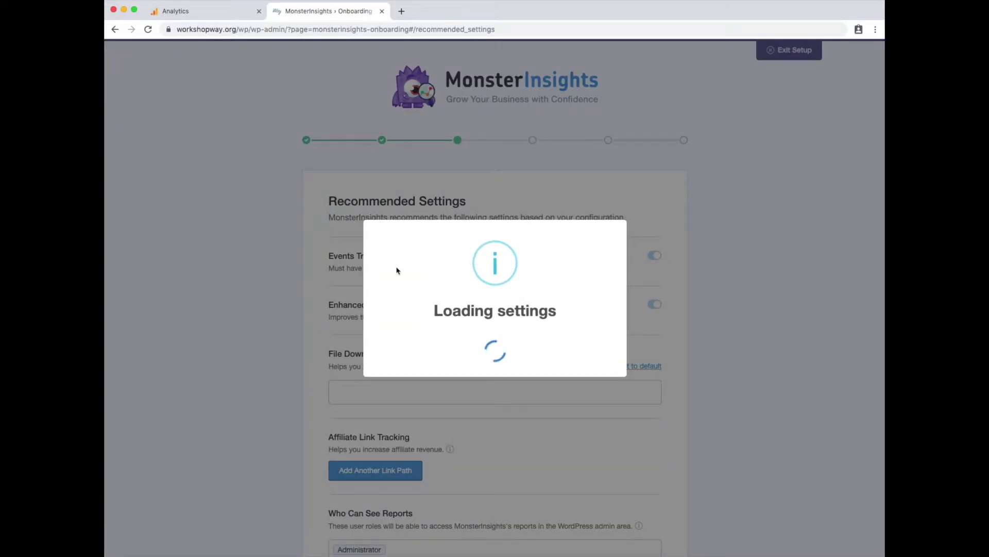
Enable automatic updates, save recommended settings, skip addons and WPForms, and finish the wizard.
{"action": "scroll", "coordinate": [368, 392], "scroll_direction": "down", "scroll_amount": 5}
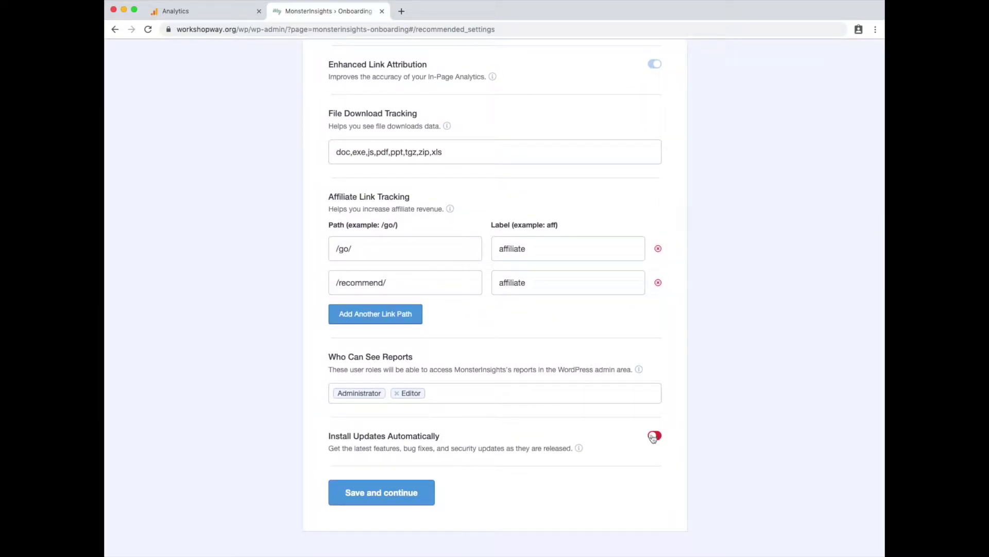
{"action": "left_click", "coordinate": [652, 436]}
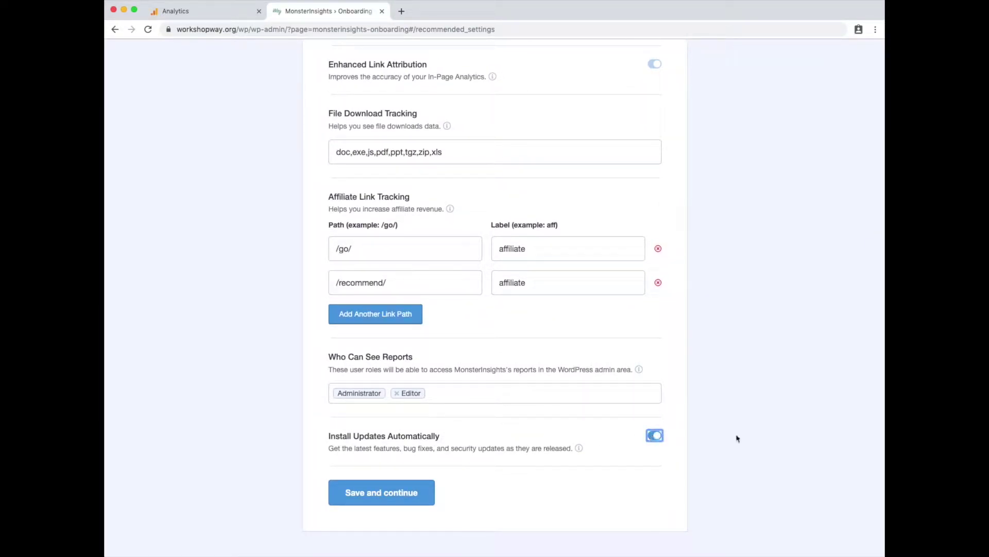
{"action": "left_click", "coordinate": [402, 494]}
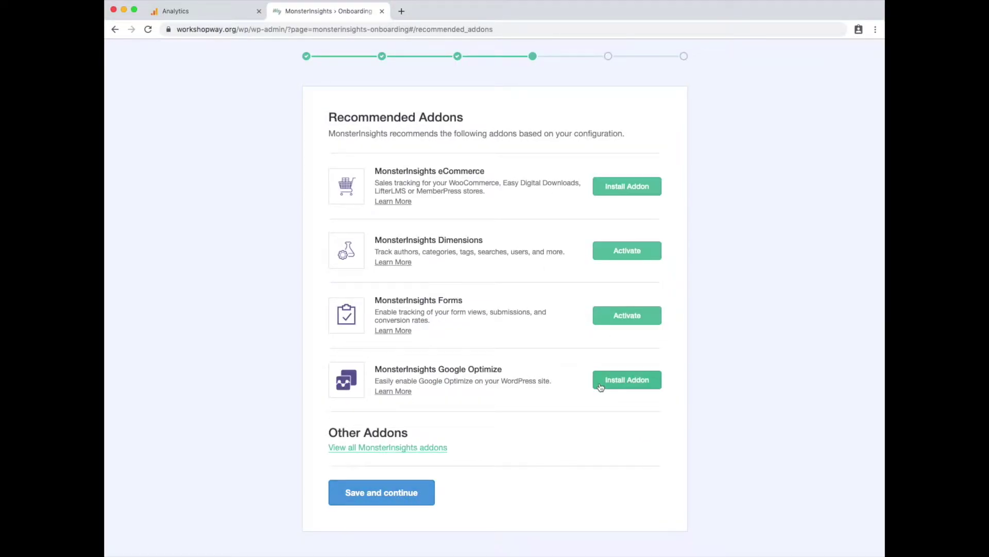
{"action": "left_click", "coordinate": [389, 491]}
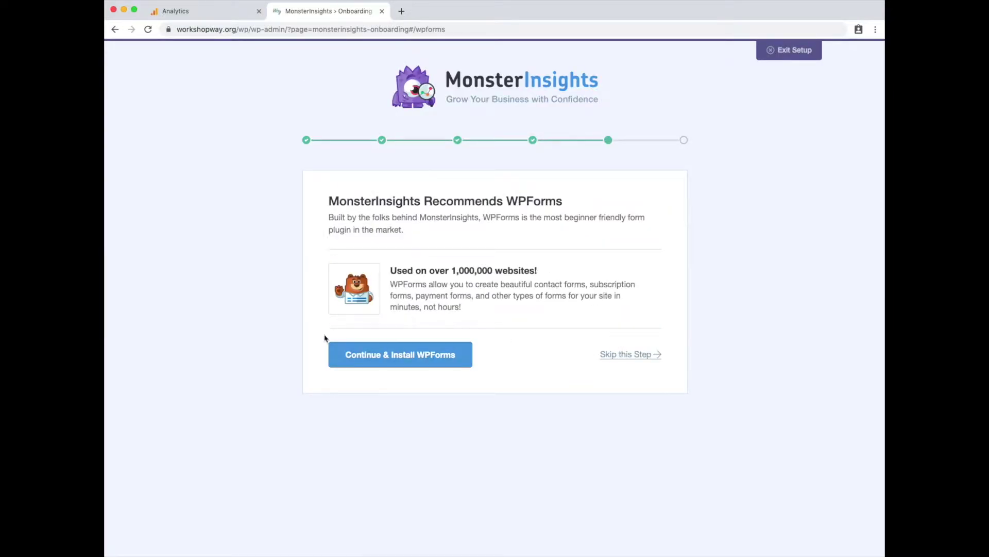
{"action": "left_click", "coordinate": [641, 355]}
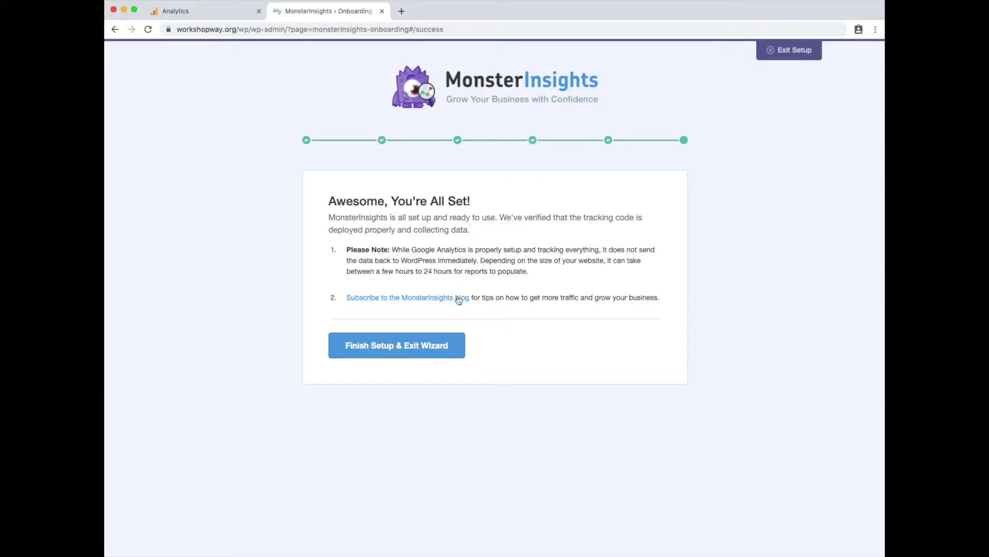
{"action": "left_click", "coordinate": [412, 353]}
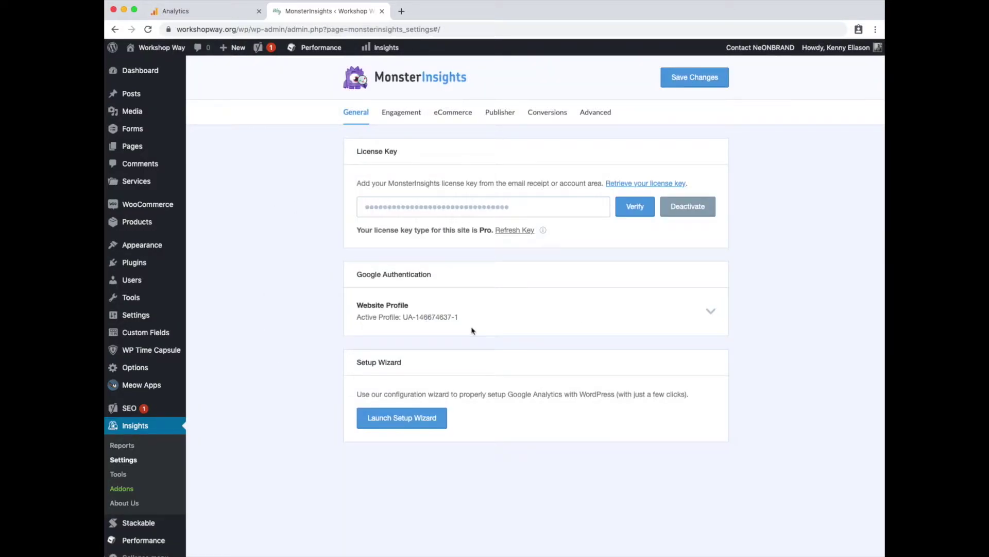
Check that MonsterInsights' active profile ID matches the Tracking ID in Google Analytics.
{"action": "left_click_drag", "start_coordinate": [404, 315], "coordinate": [455, 316]}
{"action": "left_click", "coordinate": [212, 13]}
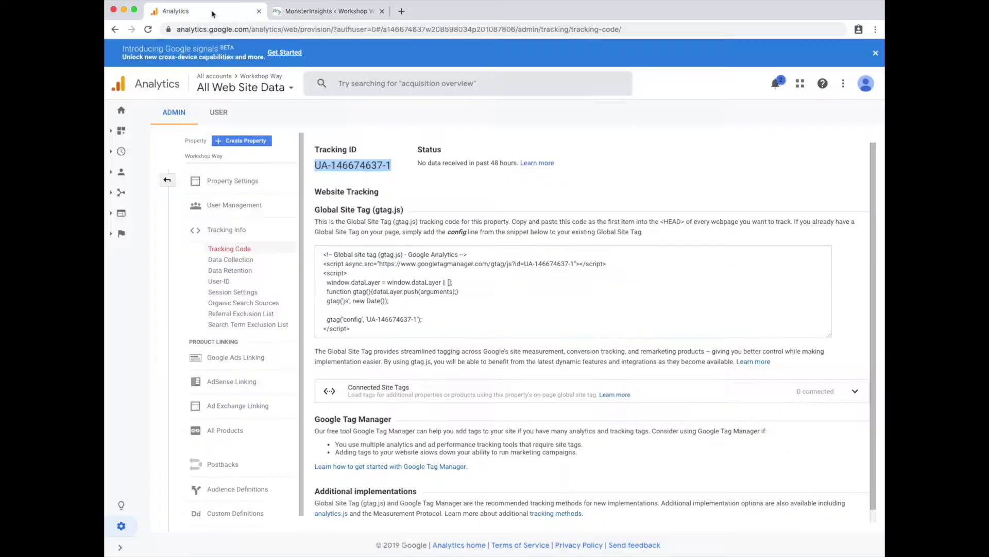
{"action": "key", "text": "super+f"}
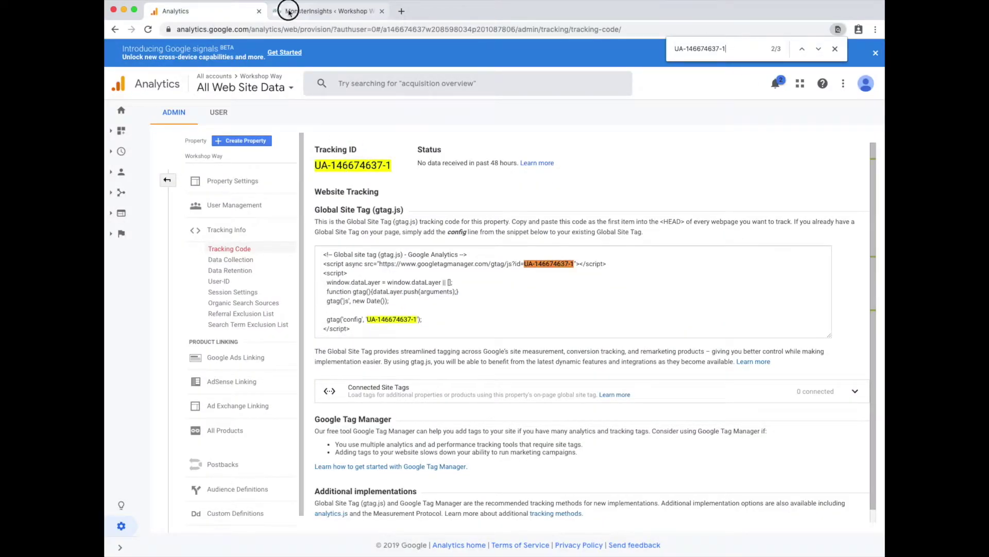
{"action": "left_click", "coordinate": [287, 11]}
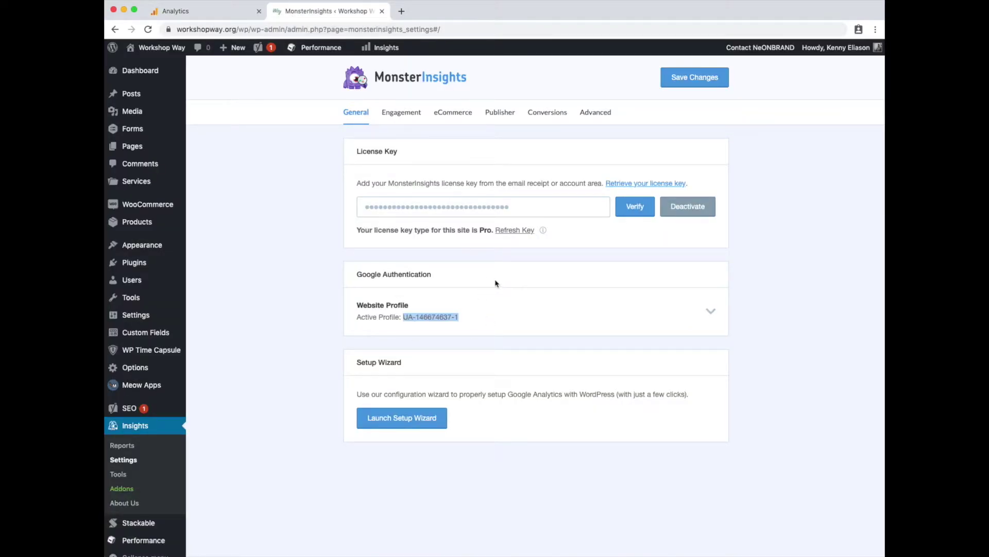
{"action": "key", "text": "super+Tab"}
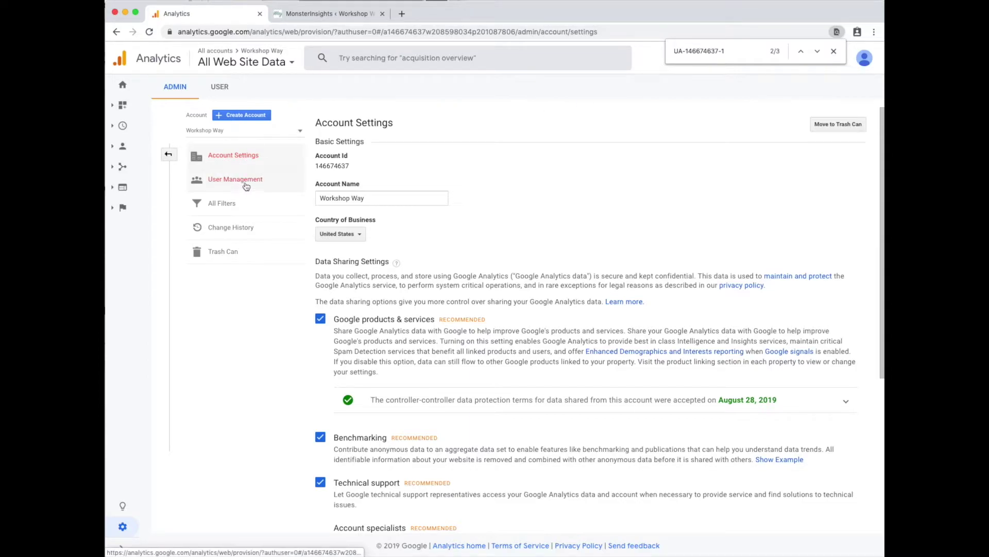
Review the Realtime overview (0 active users) and Audience reports, then go to Admin.
{"action": "left_click", "coordinate": [123, 125]}
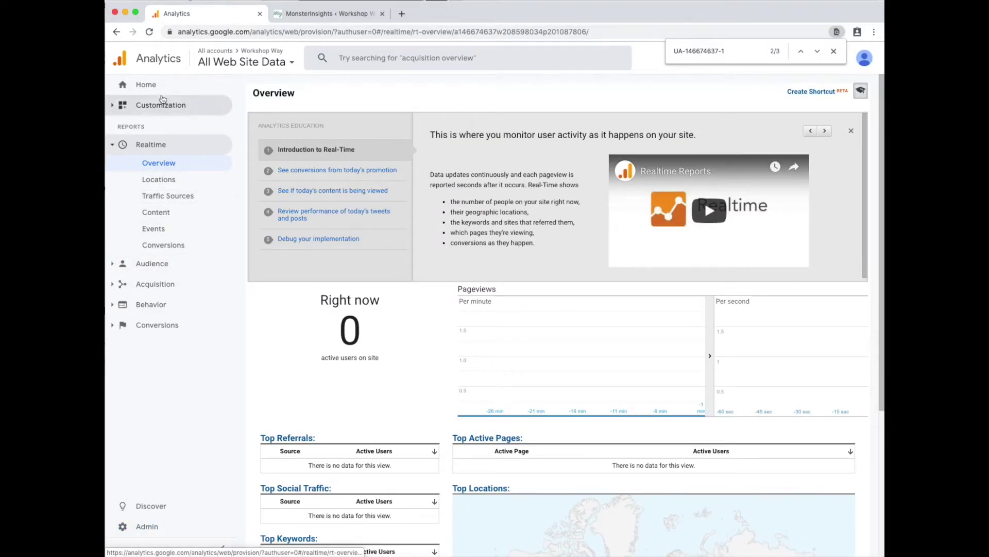
{"action": "left_click", "coordinate": [116, 148]}
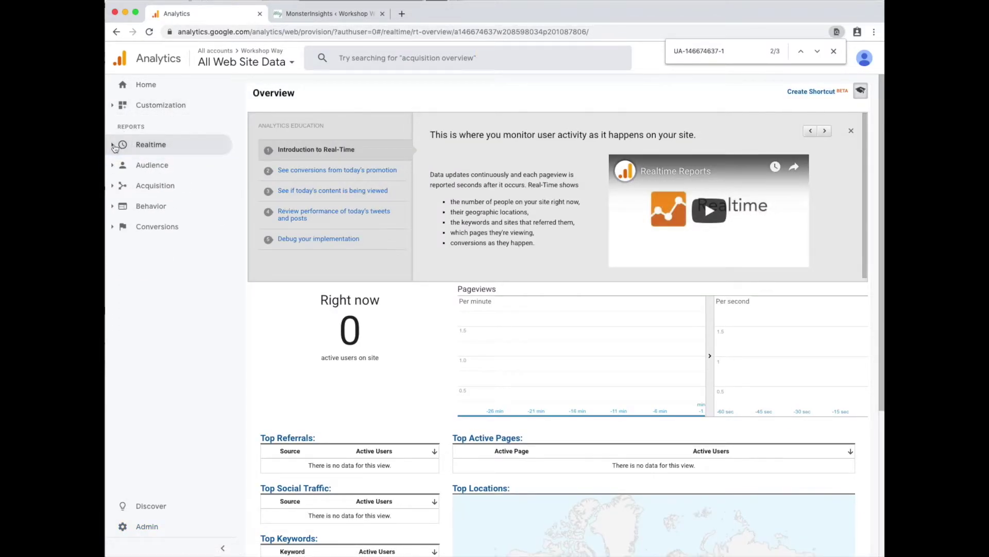
{"action": "left_click", "coordinate": [115, 148]}
{"action": "left_click", "coordinate": [222, 547]}
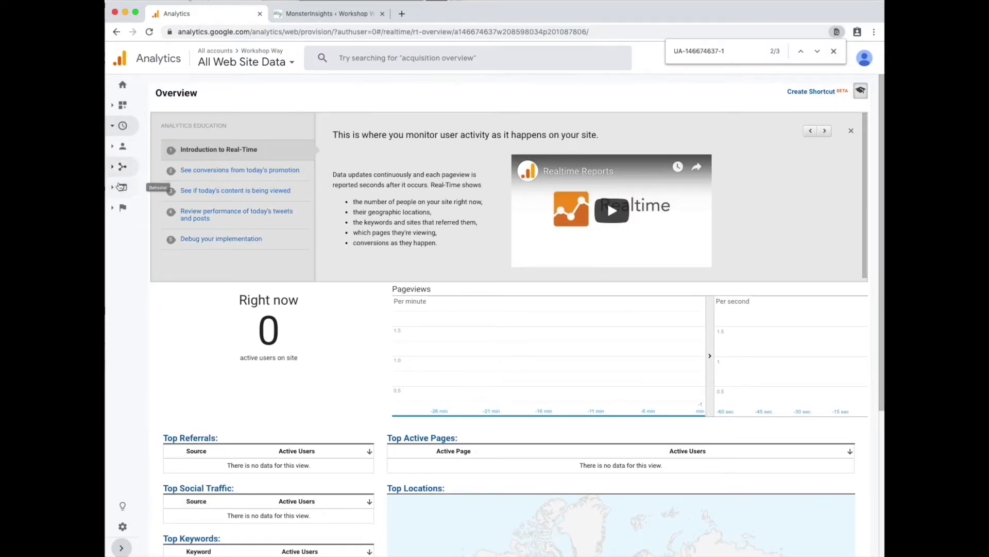
{"action": "left_click", "coordinate": [122, 146]}
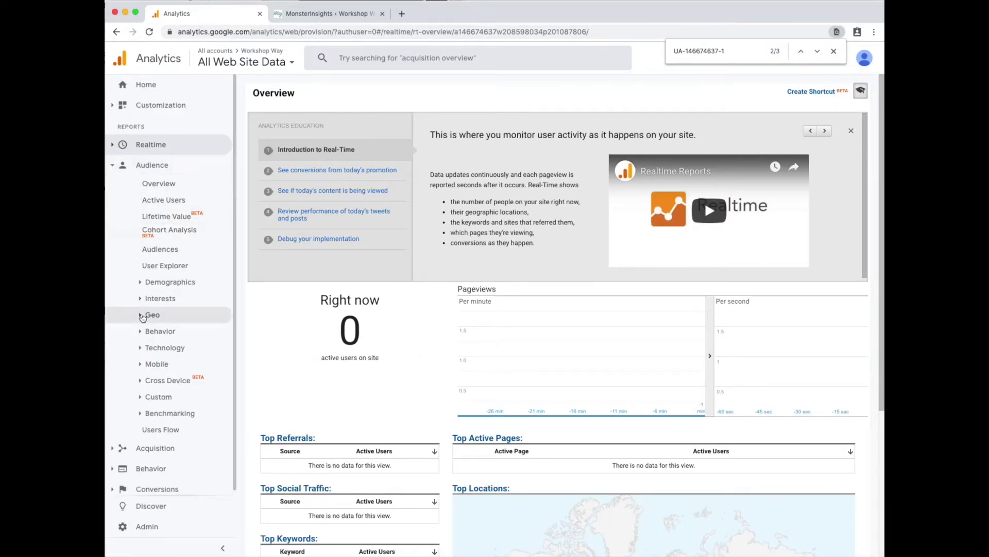
{"action": "left_click", "coordinate": [152, 525]}
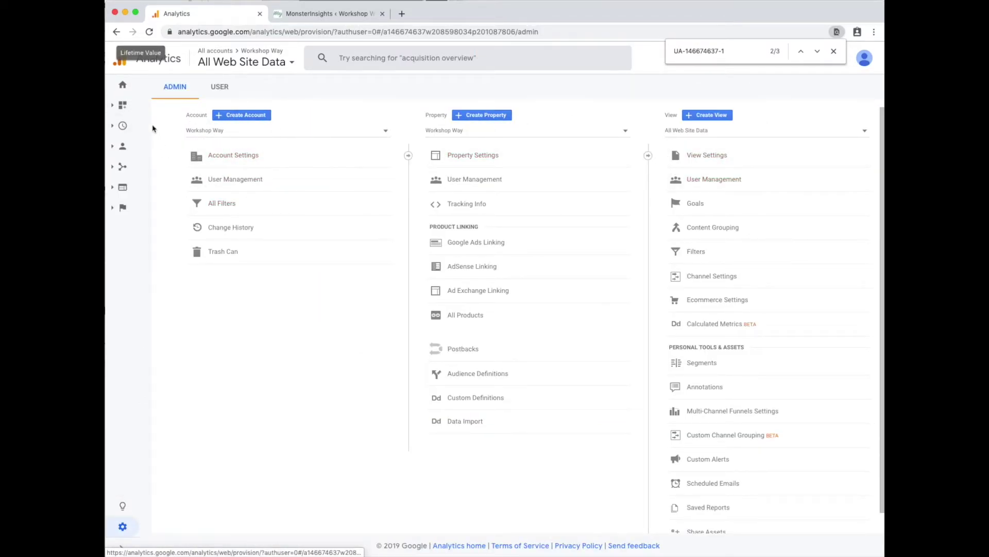
Start adding an individual user from the account's User Management.
{"action": "left_click", "coordinate": [218, 184]}
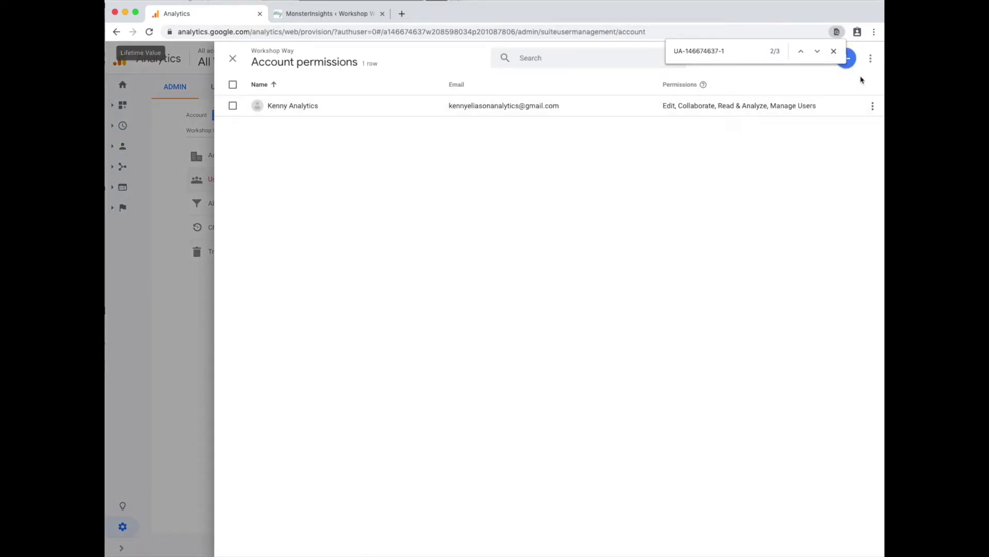
{"action": "left_click", "coordinate": [848, 60]}
{"action": "left_click", "coordinate": [819, 84]}
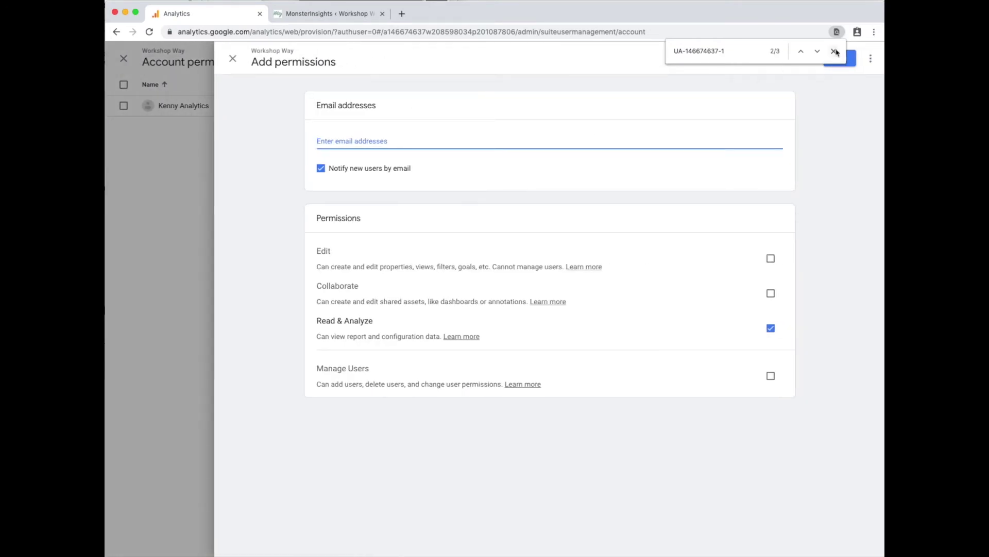
{"action": "left_click", "coordinate": [834, 51]}
Enter the new user's email address and grant Edit and Manage Users permissions.
{"action": "left_click", "coordinate": [380, 138]}
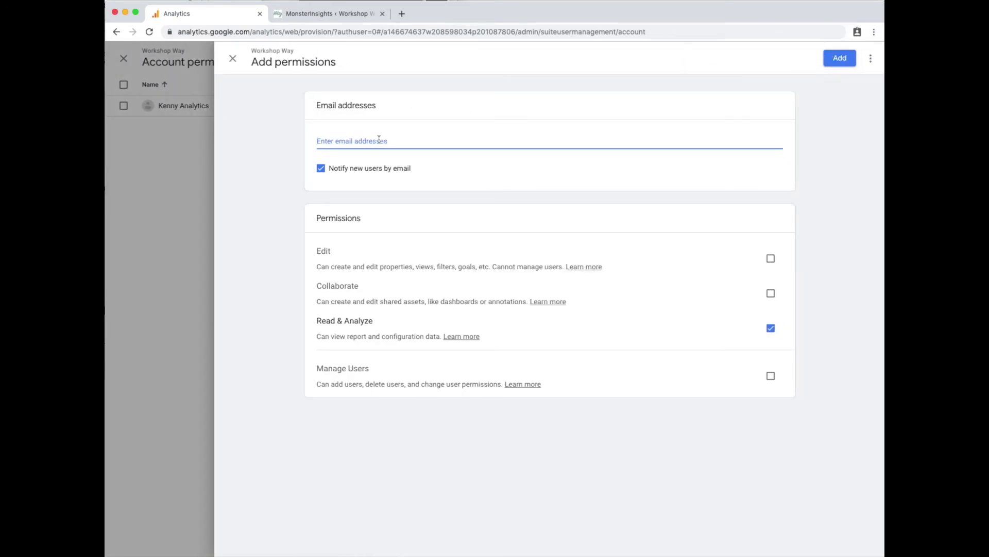
{"action": "key", "text": "Tab"}
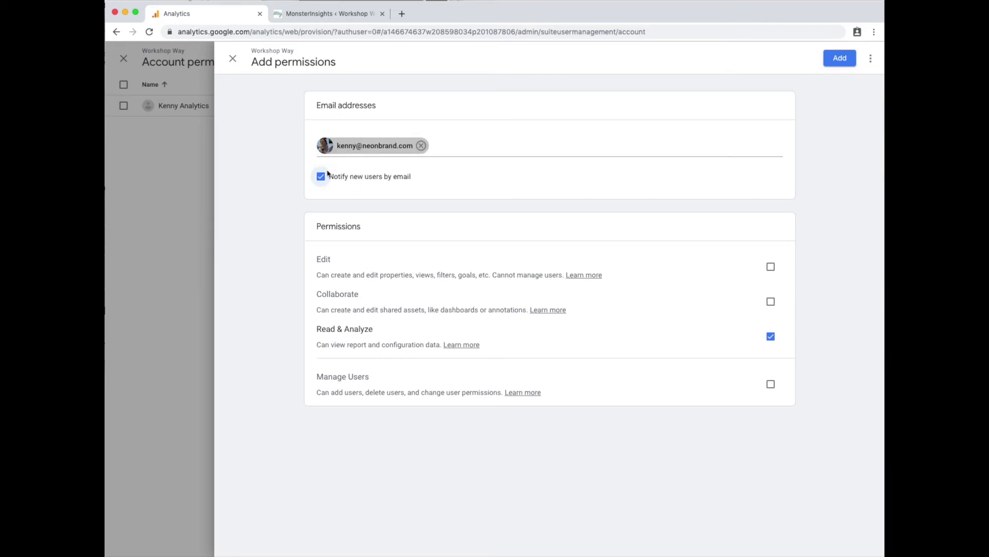
{"action": "left_click", "coordinate": [770, 266]}
{"action": "left_click", "coordinate": [771, 383]}
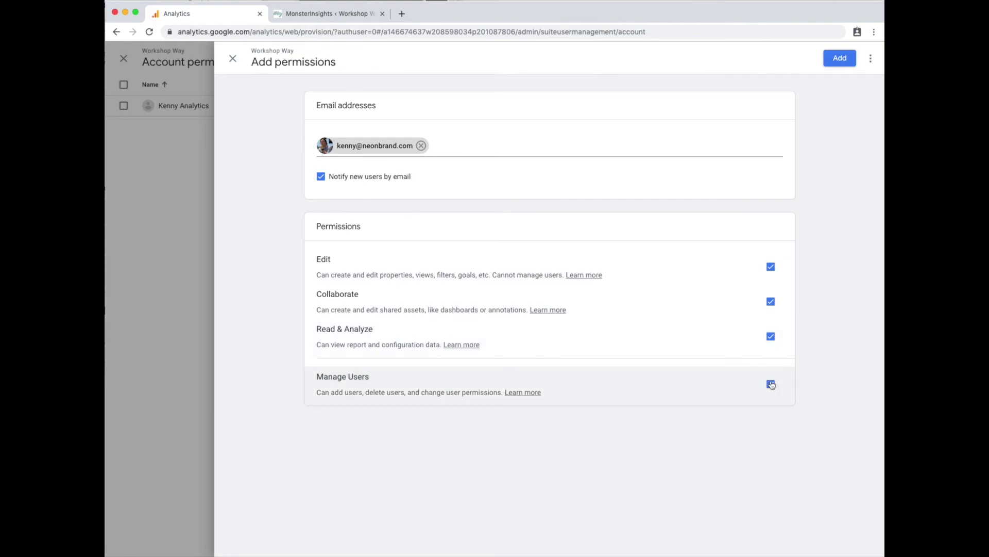